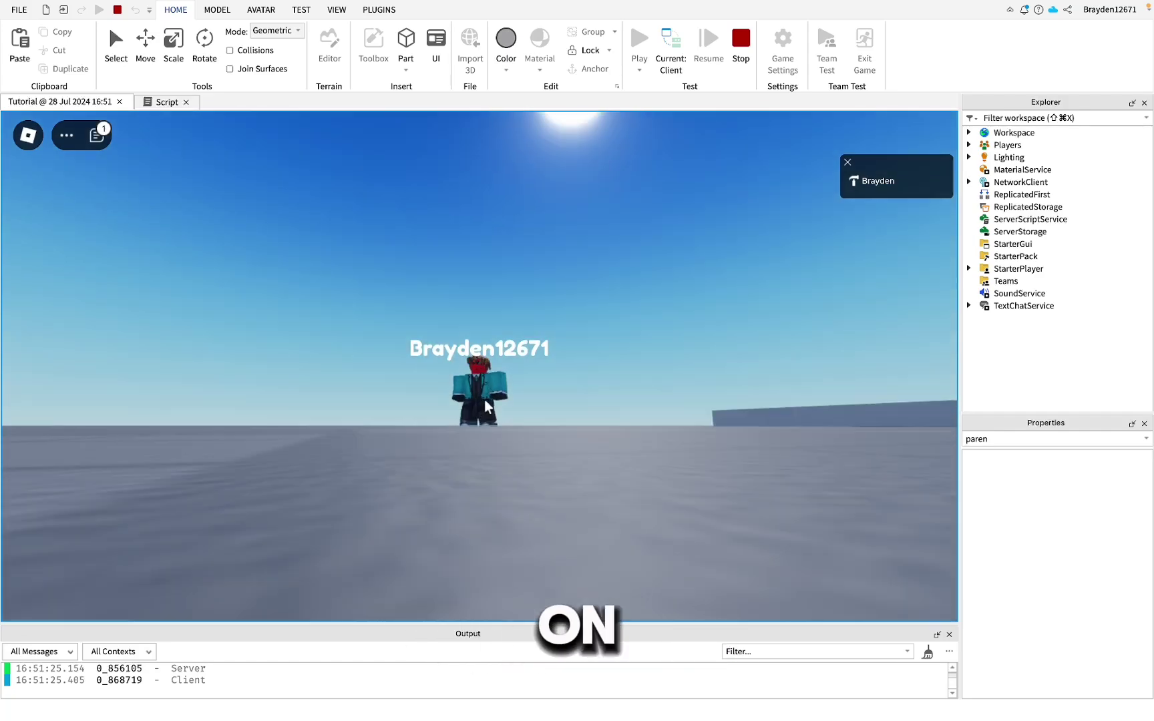
Stop the playtest and add a BillboardGui holding a TextLabel under the Part
mouse_move(581, 373)
right_down()
mouse_move(485, 408)
mouse_move(477, 366)
right_up()
scroll(484, 407, up, 5)
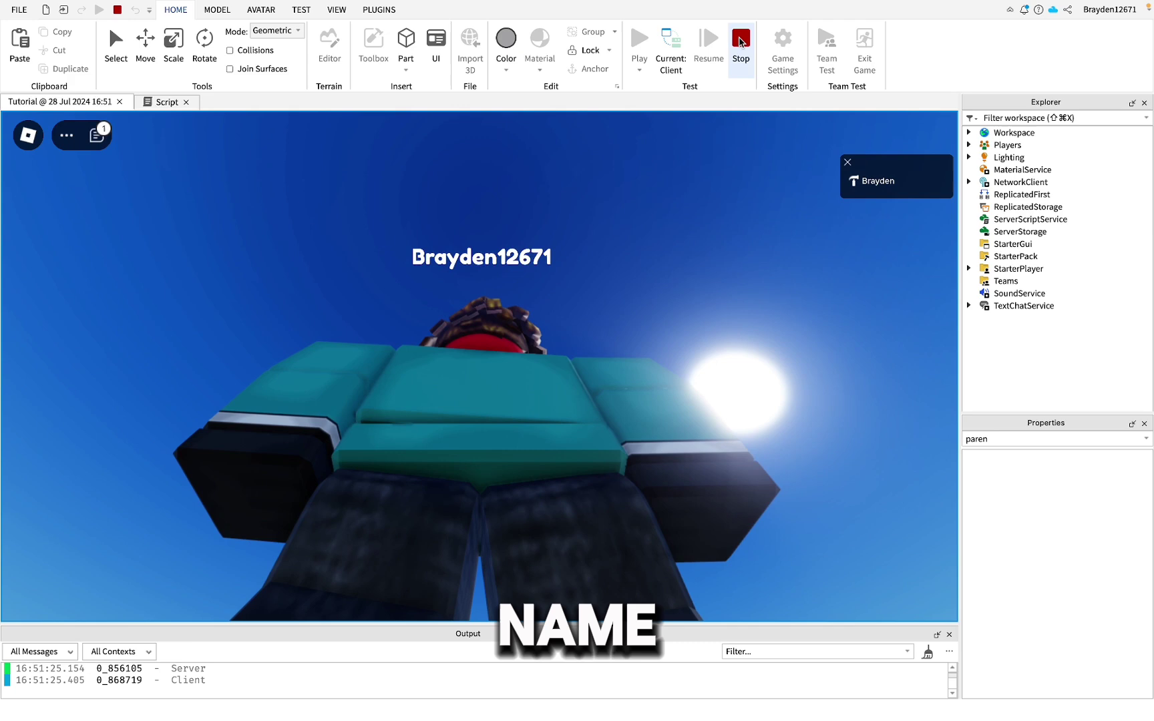
click(741, 42)
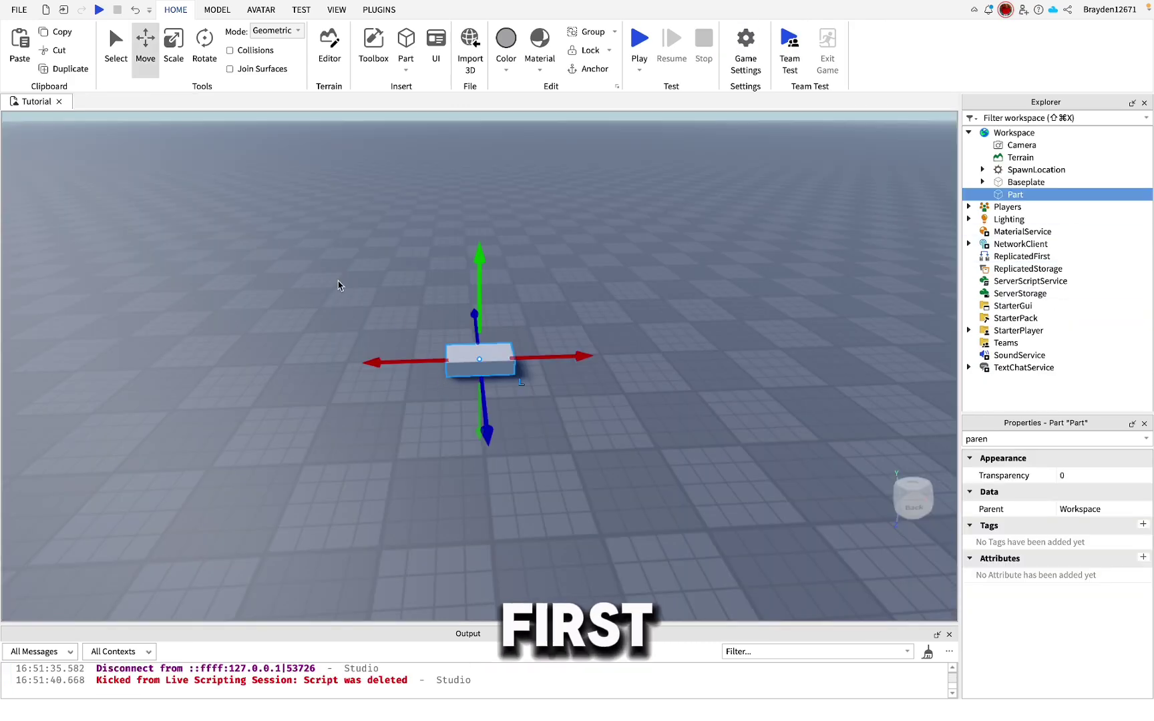
click(1033, 195)
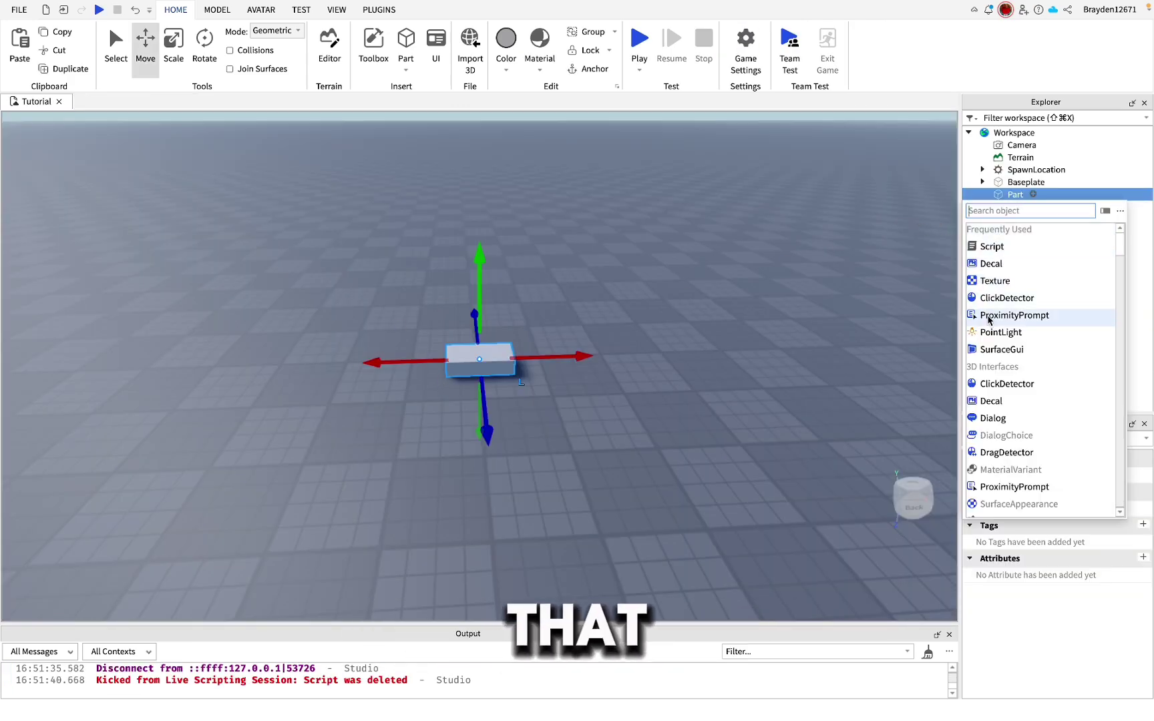
text(bill)
click(995, 229)
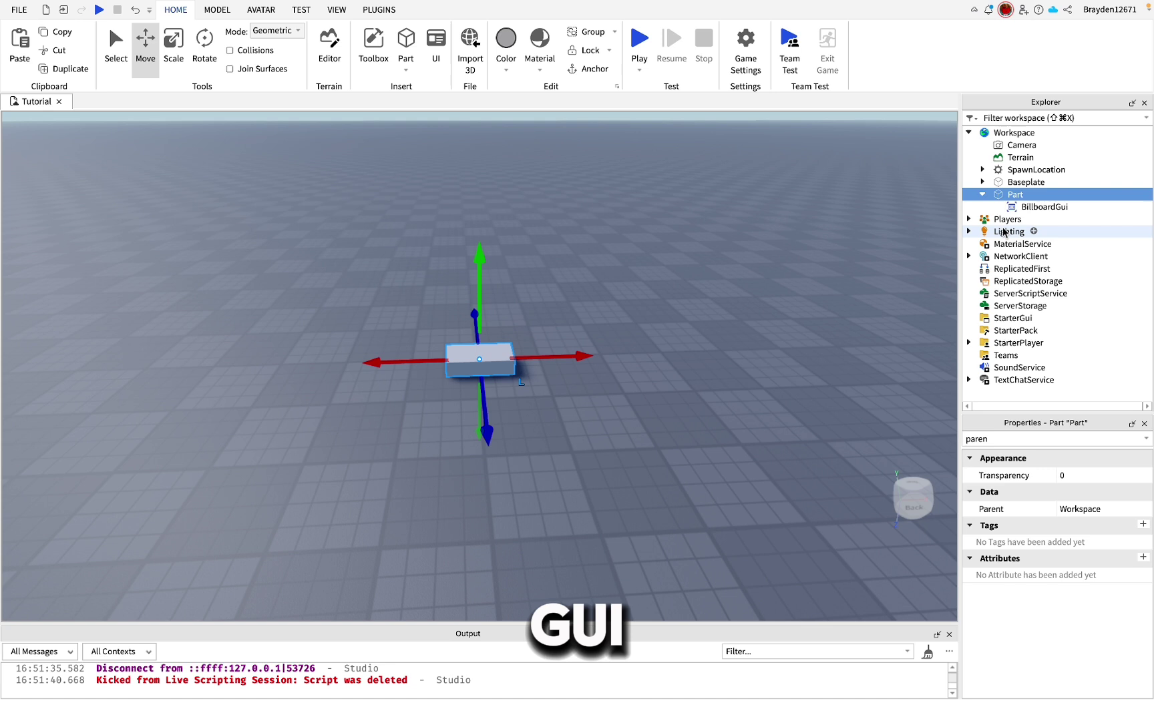
click(1080, 207)
click(1006, 261)
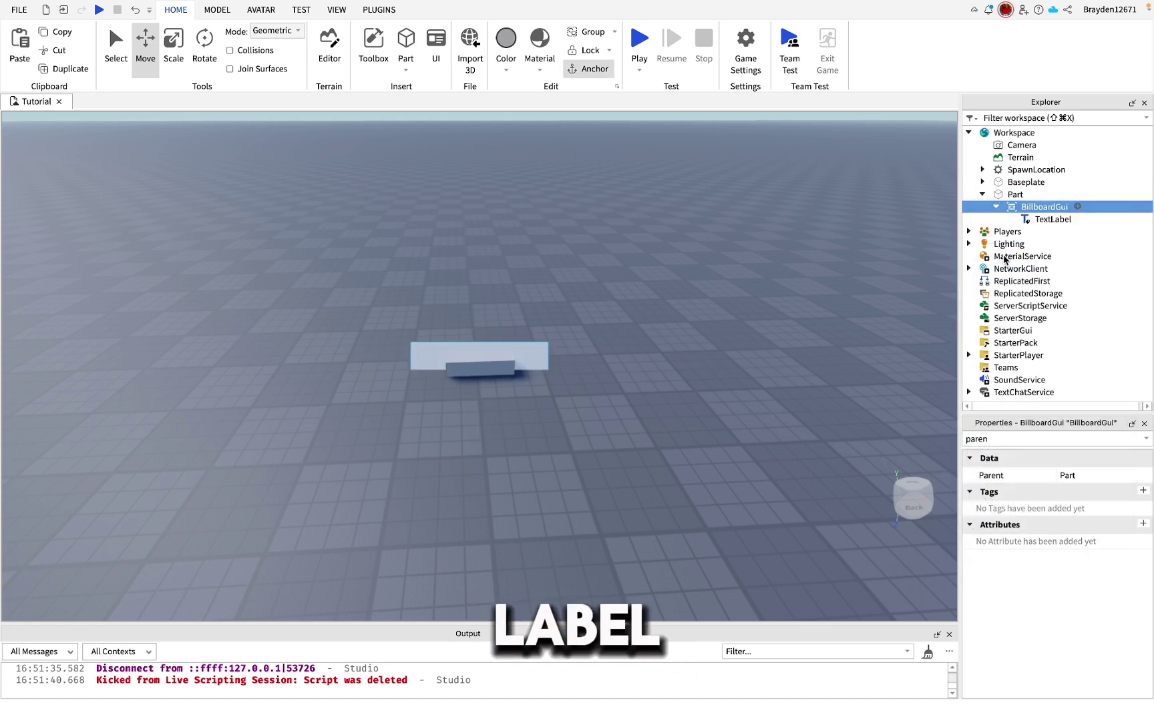
Tick AlwaysOnTop on the BillboardGui so its Label panel shows in front of the Part
key(BackSpace)
key(BackSpace)
key(BackSpace)
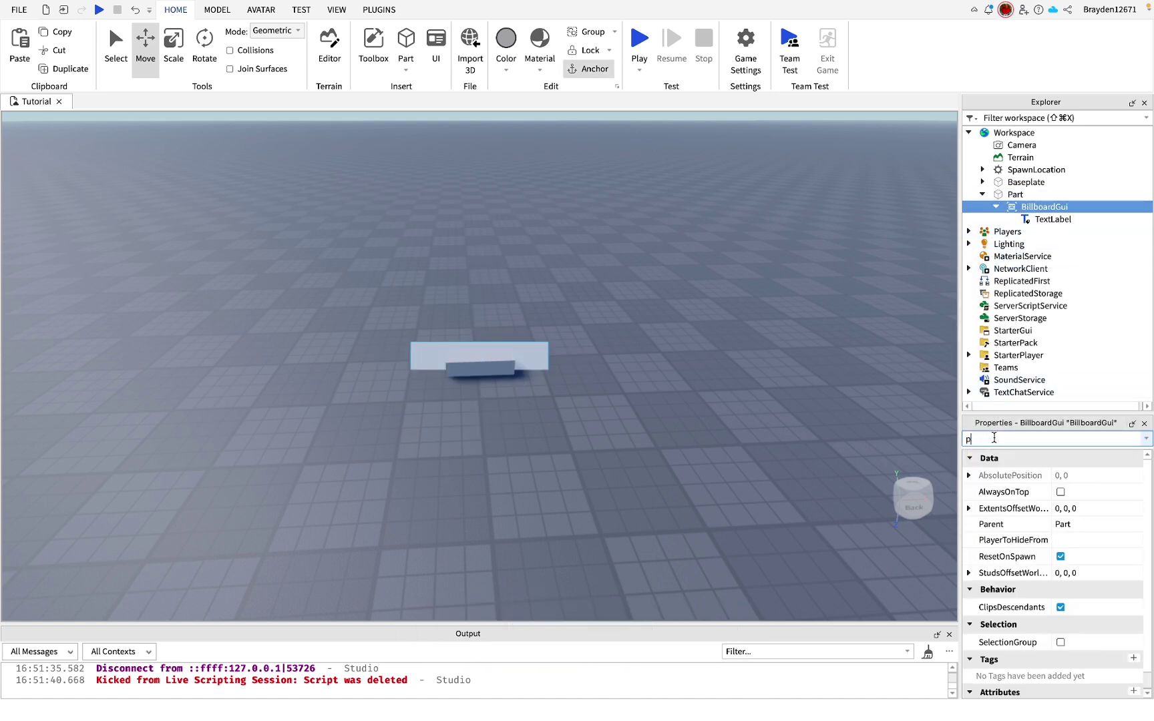
text(alw)
click(1064, 477)
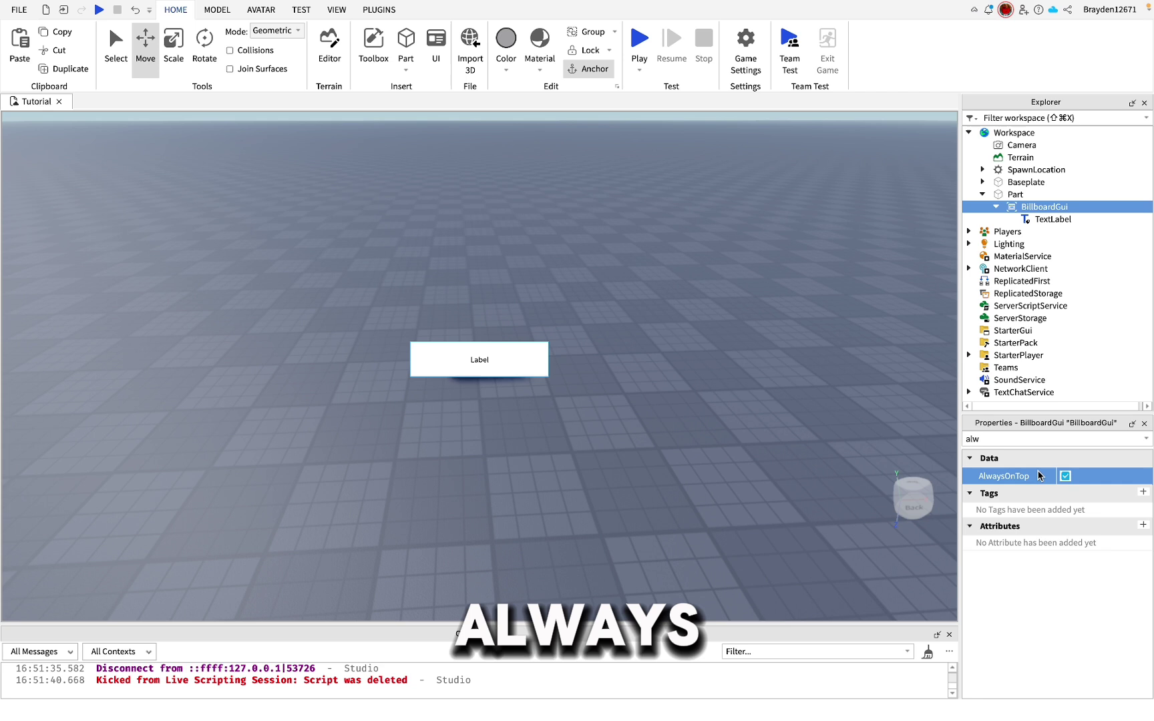
click(642, 466)
right_drag(640, 468, 634, 472)
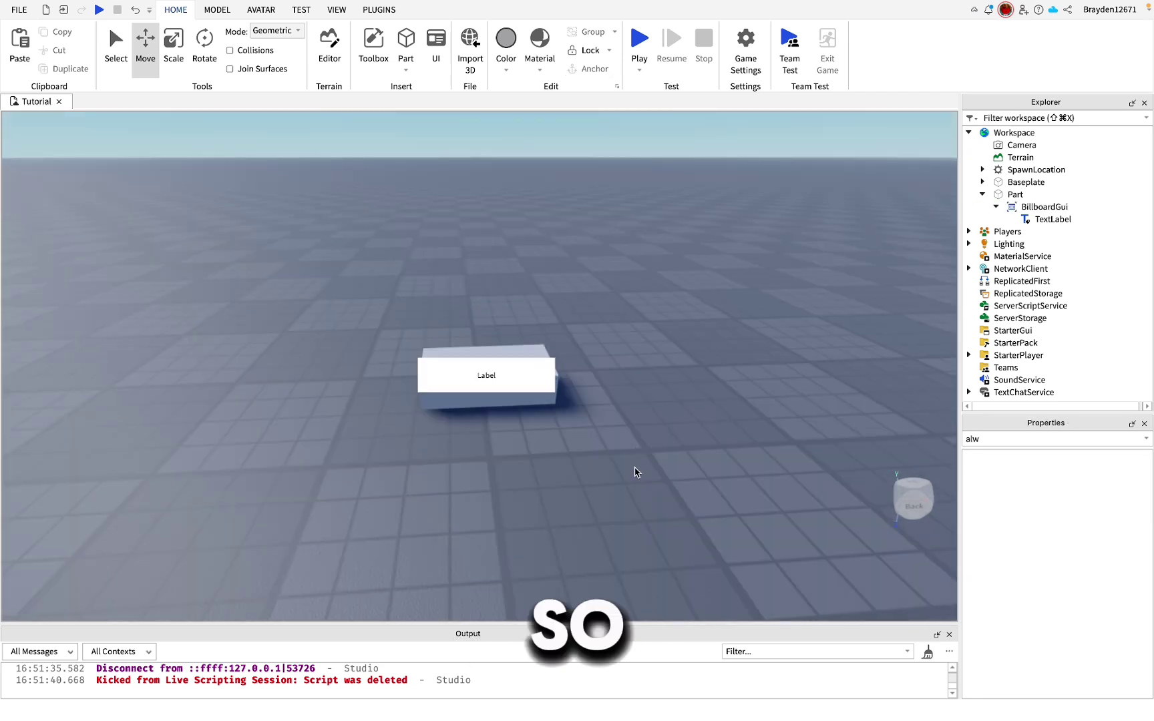
click(999, 233)
click(1049, 218)
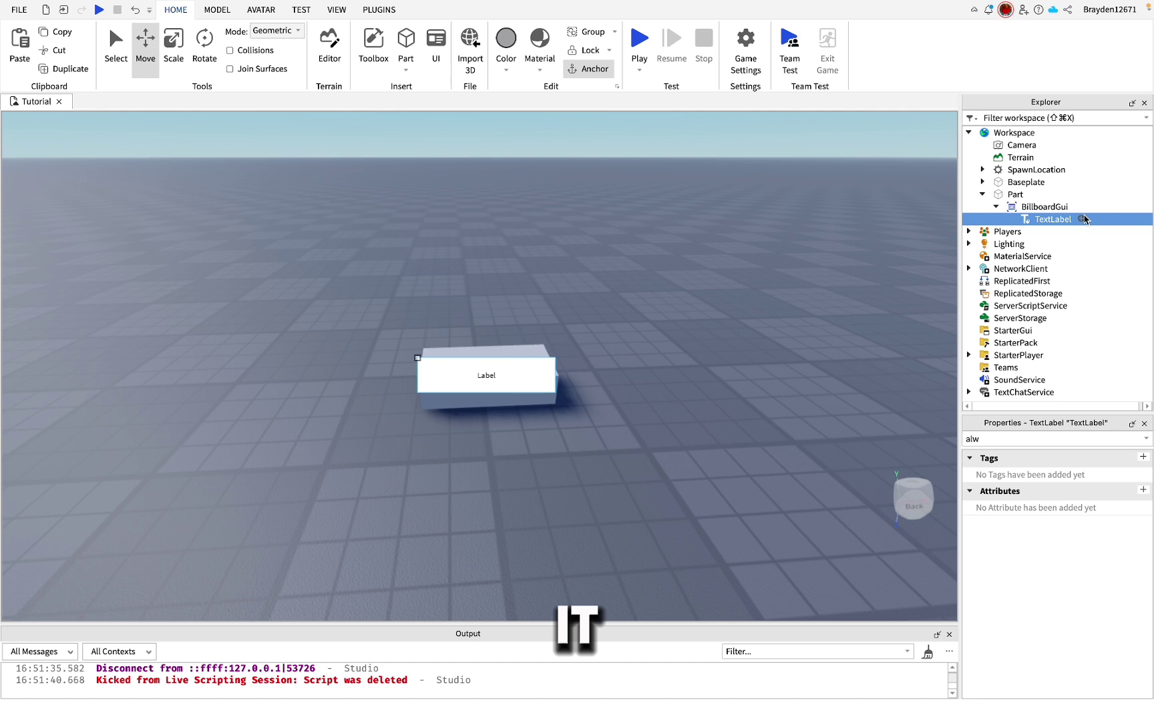
text(back)
Set the TextLabel's BackgroundTransparency to 1
click(1091, 494)
text(1)
key(Return)
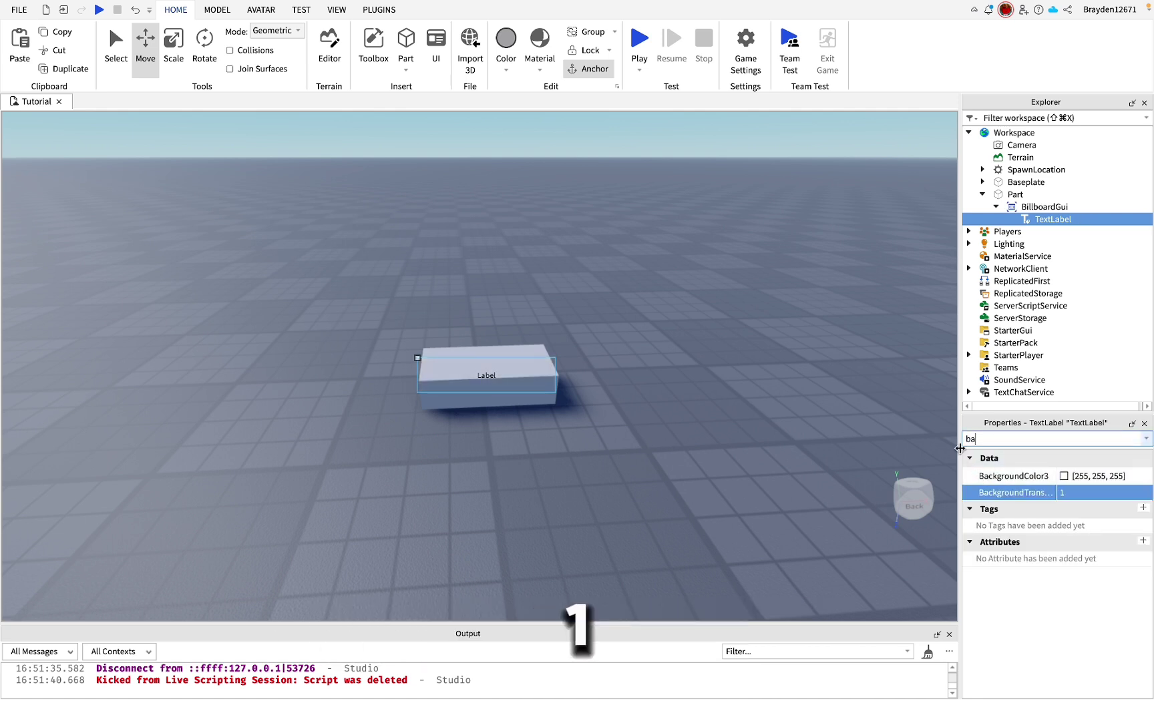
key(BackSpace)
key(BackSpace)
text(size)
Increase the TextLabel's TextSize to 57 and reselect it to find its font settings
click(1083, 572)
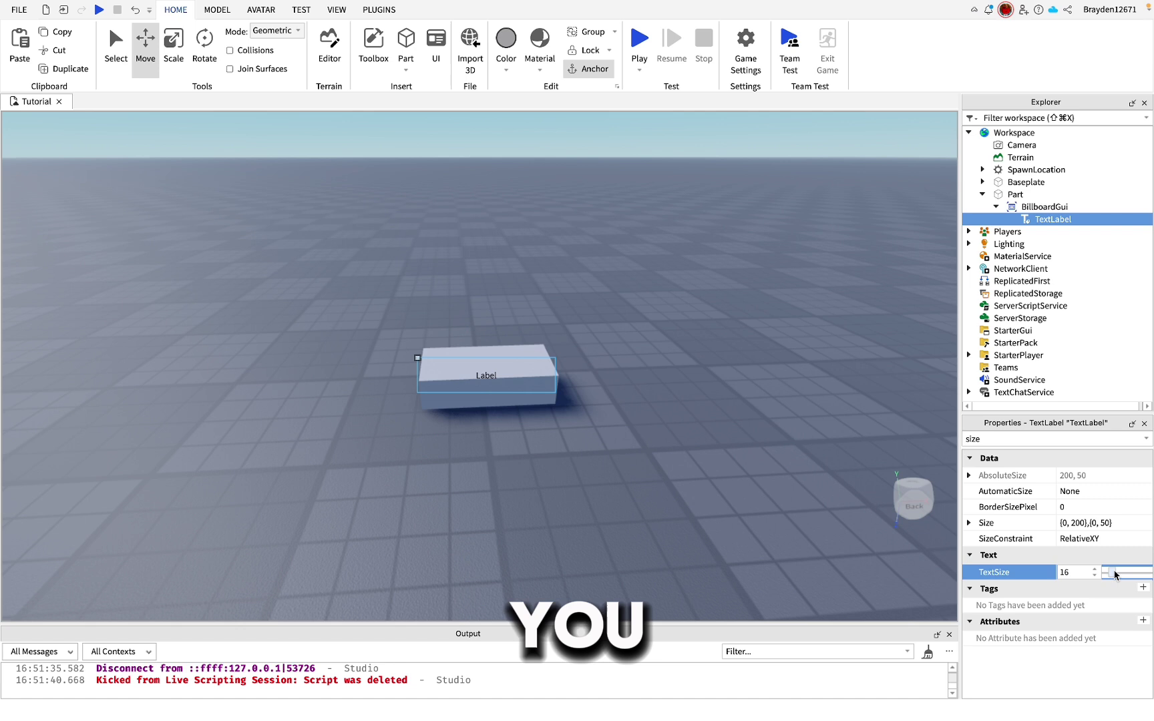
drag(1114, 574, 1126, 575)
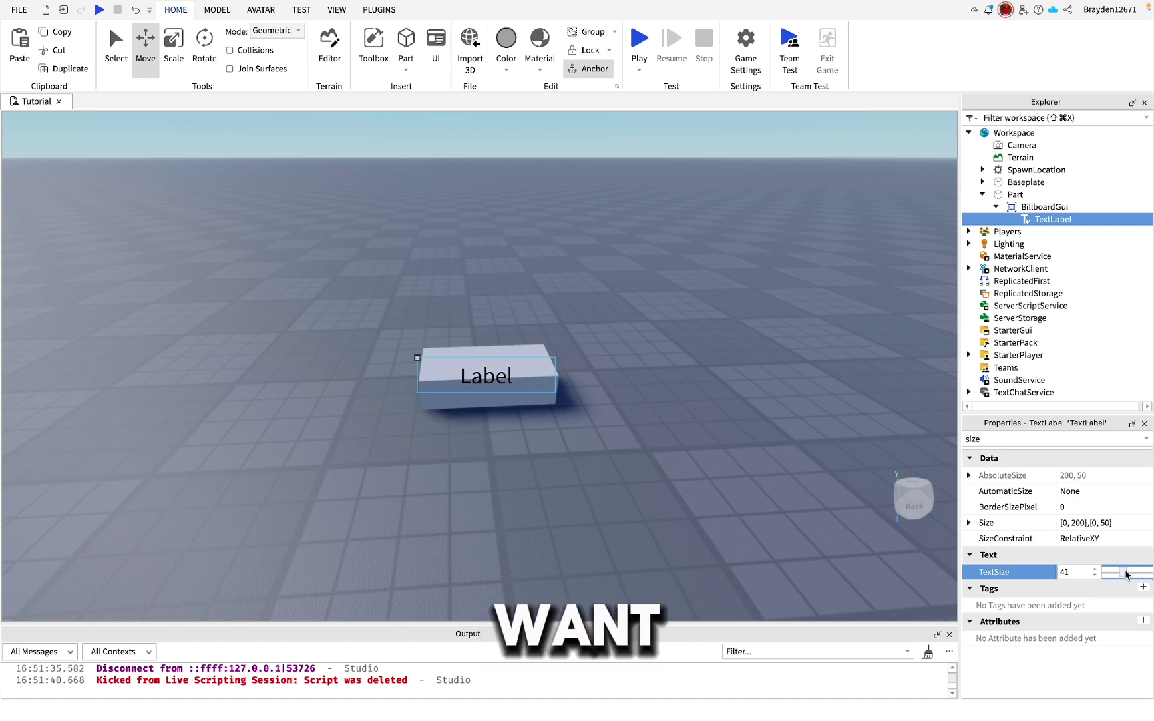
click(436, 337)
scroll(686, 370, down, 2)
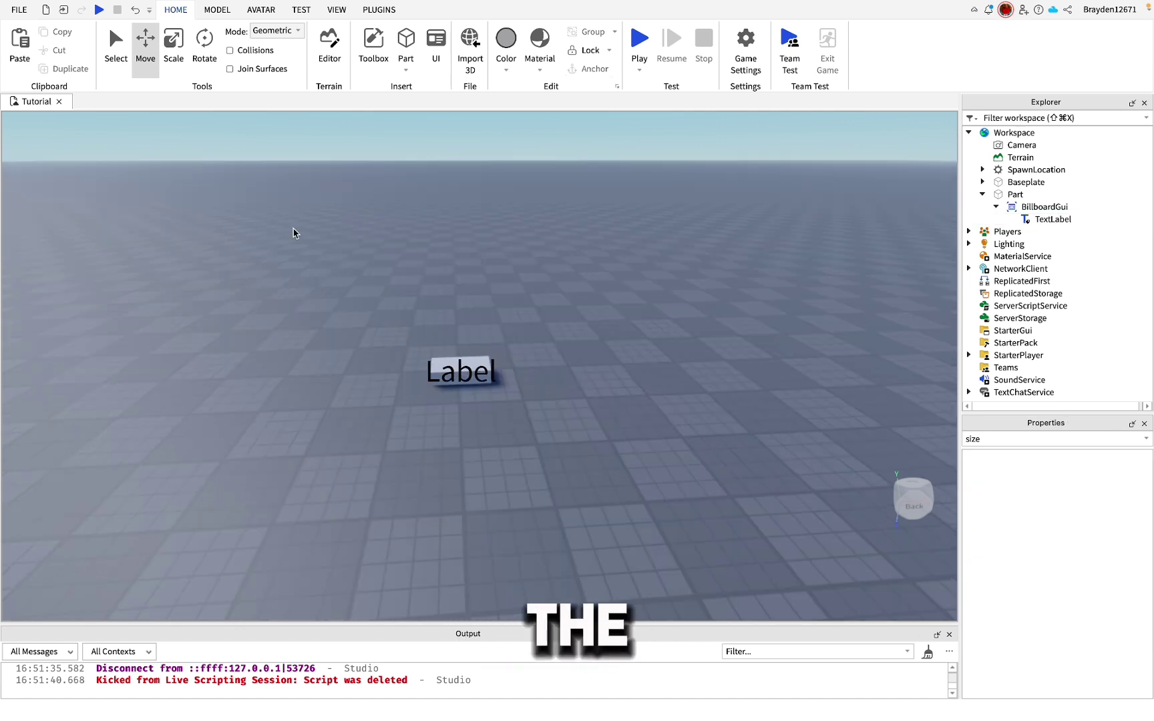
click(1073, 220)
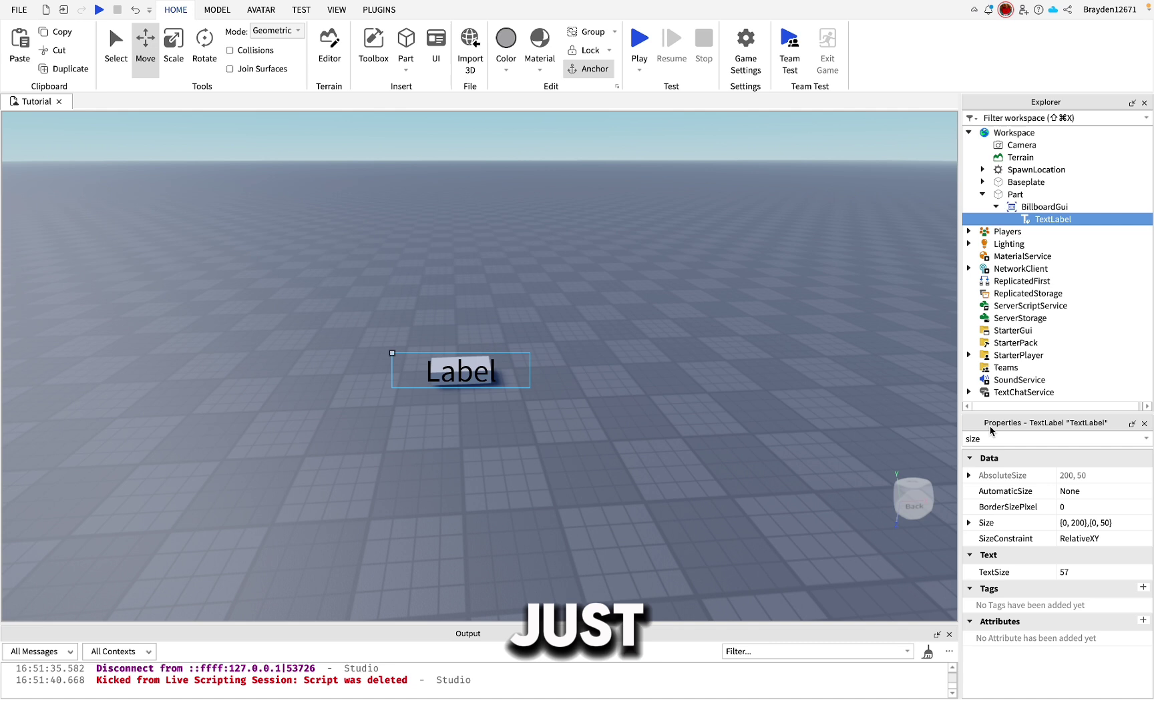
key(BackSpace)
key(BackSpace)
key(BackSpace)
text(font)
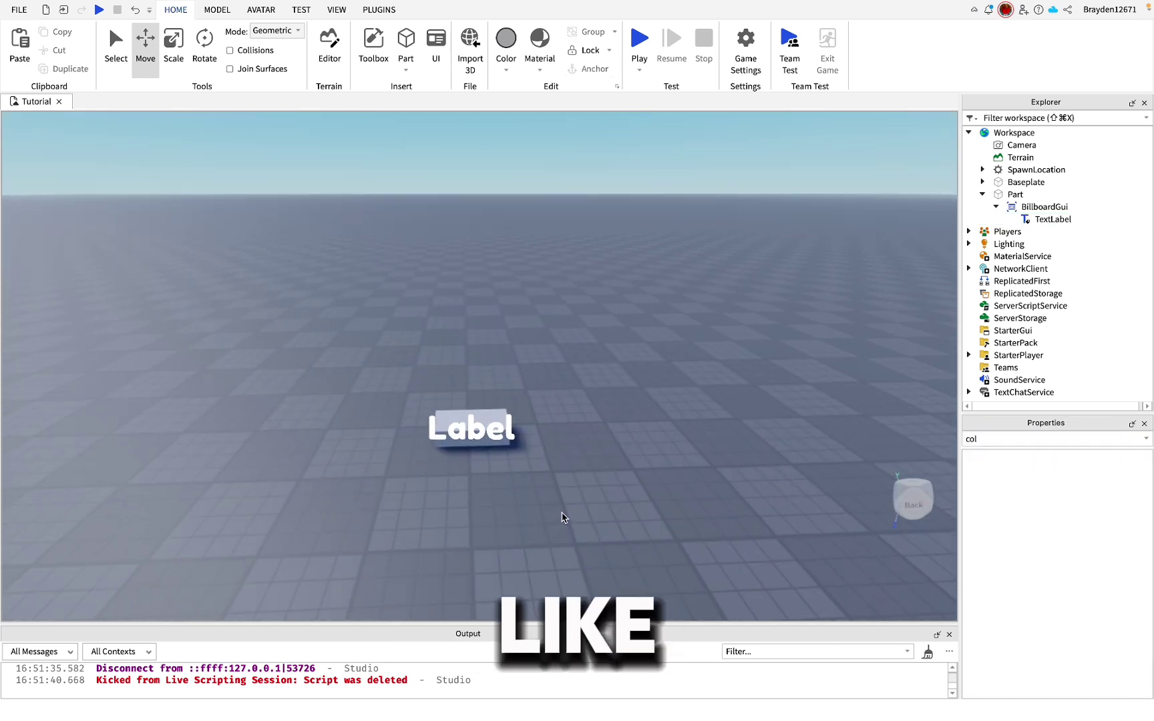
Adjust the BillboardGui's MaxDistance to limit how far away it stays visible
click(1044, 206)
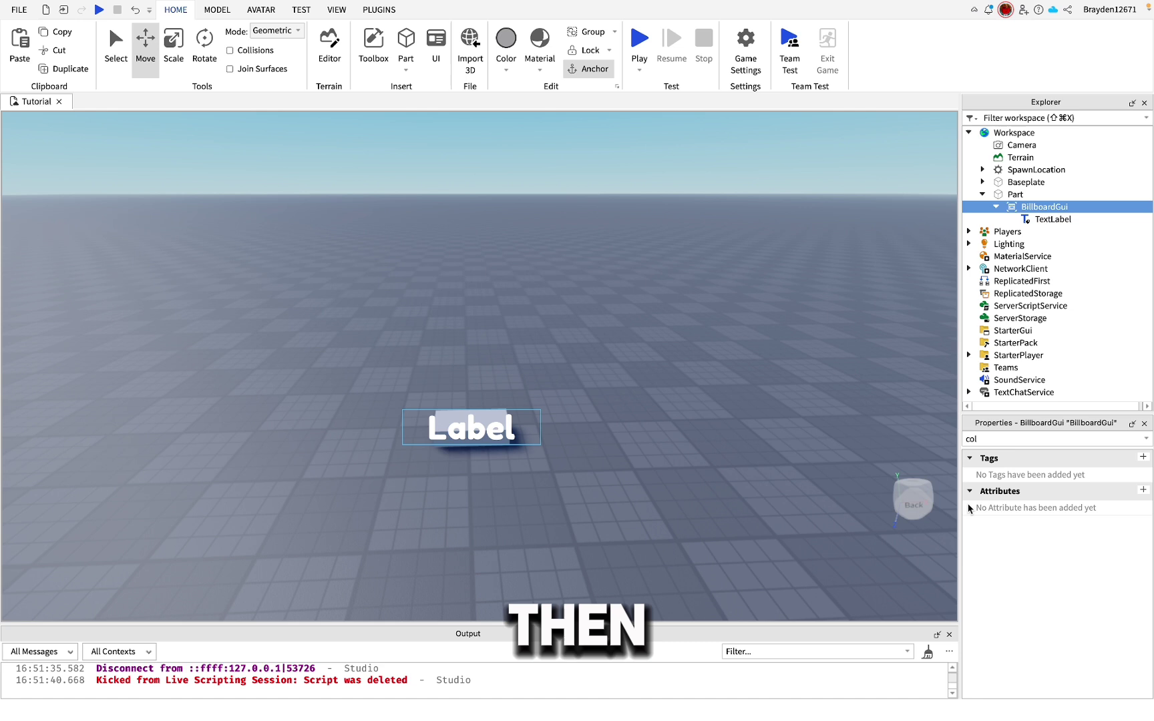
key(BackSpace)
key(BackSpace)
key(BackSpace)
text(max)
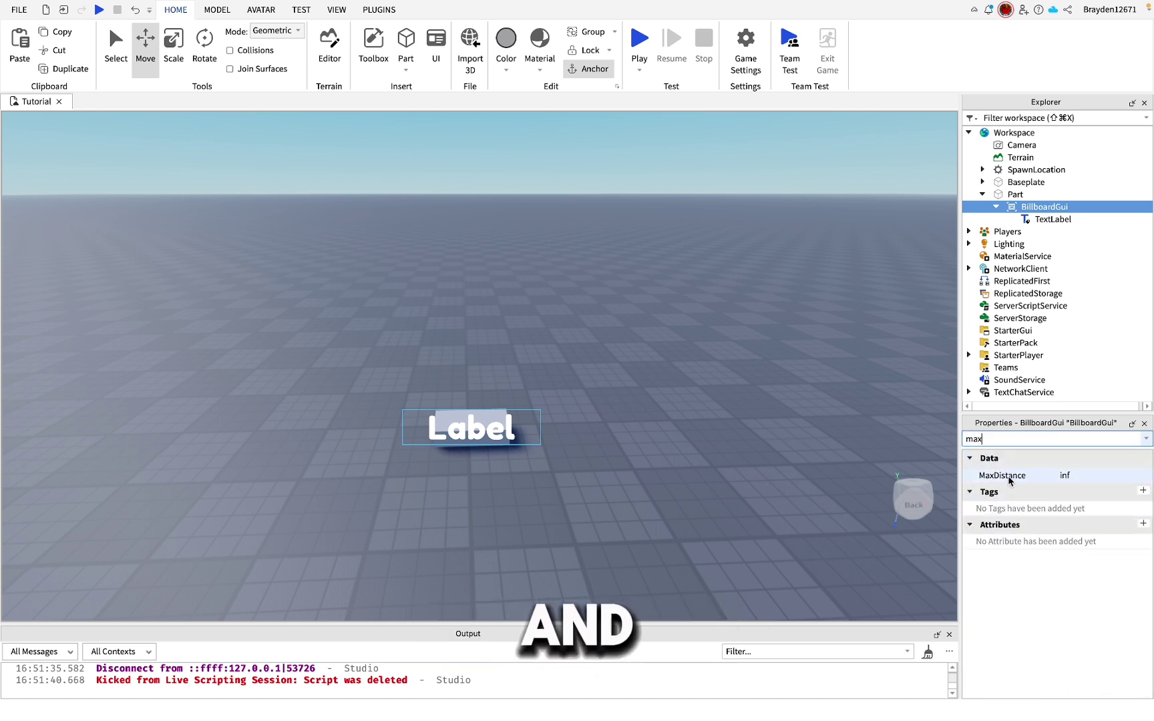
click(1076, 476)
mouse_move(1114, 481)
mouse_down()
mouse_move(1145, 479)
mouse_move(1107, 482)
mouse_up()
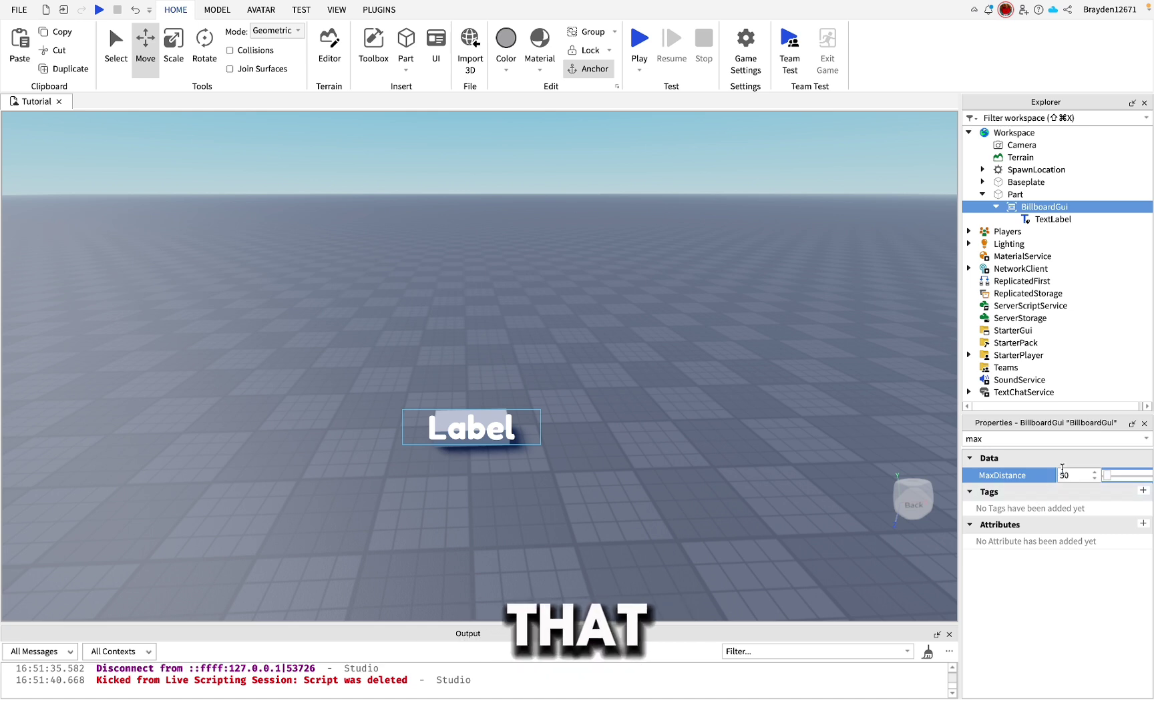
click(776, 418)
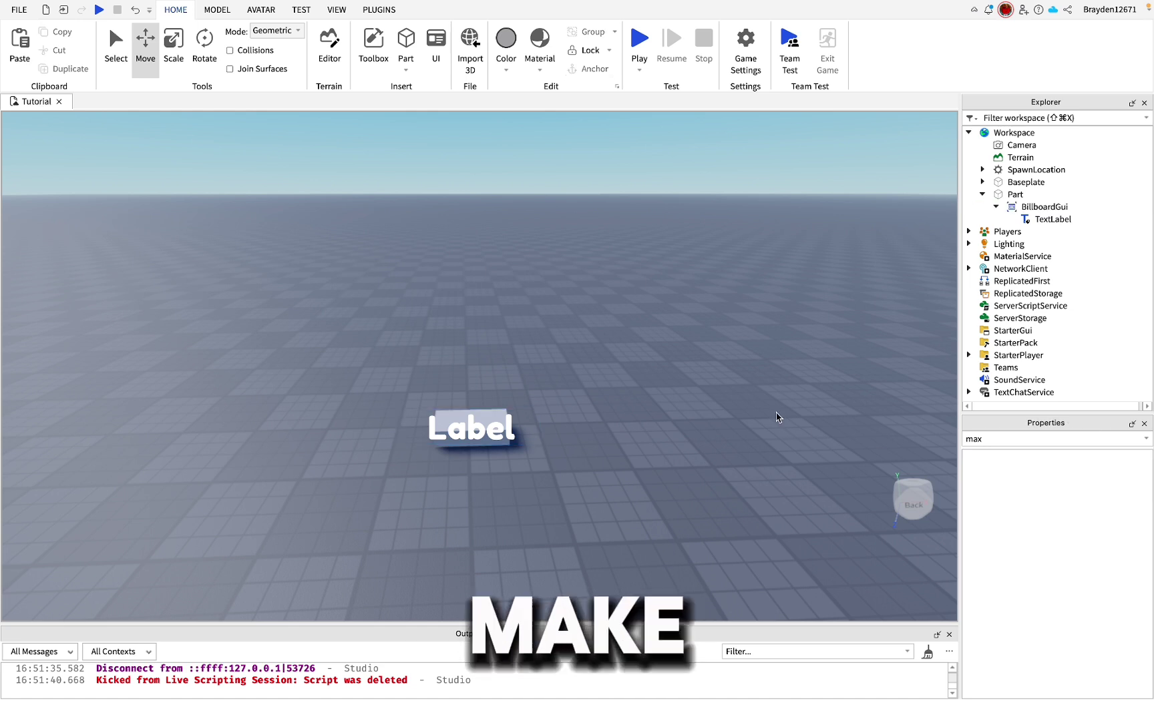
key(s)
text(stud)
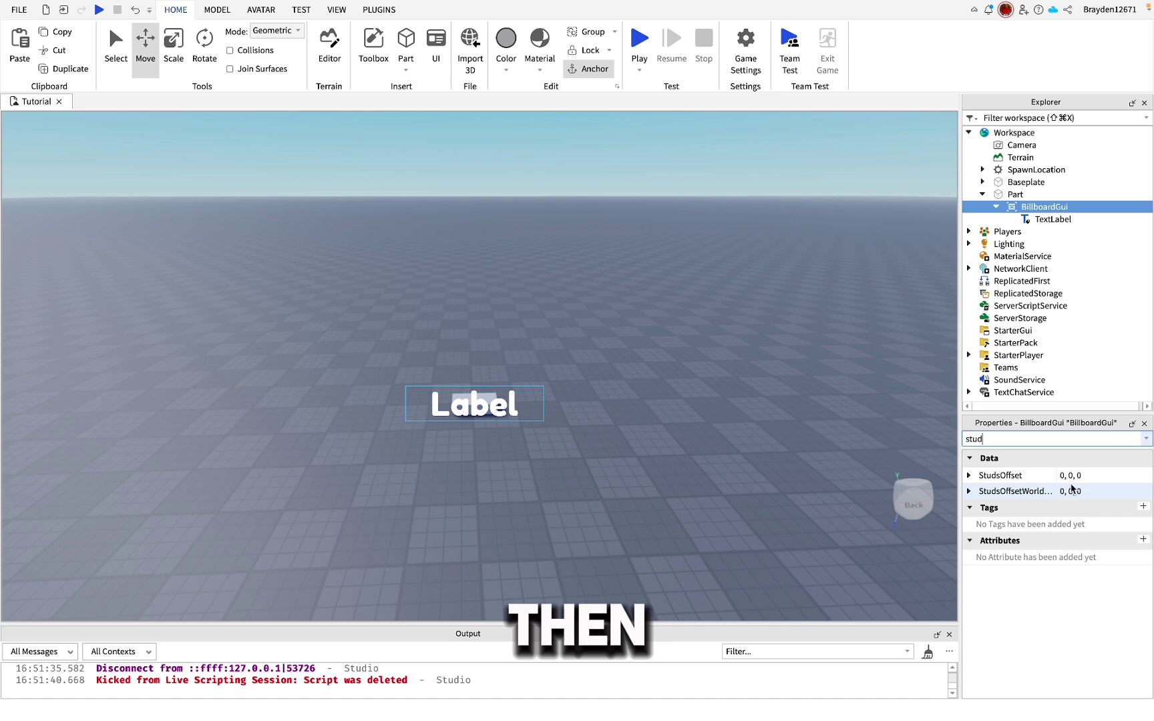
Set the BillboardGui's StudsOffset to 0, 1.5, 0 and check the raised label
click(1062, 475)
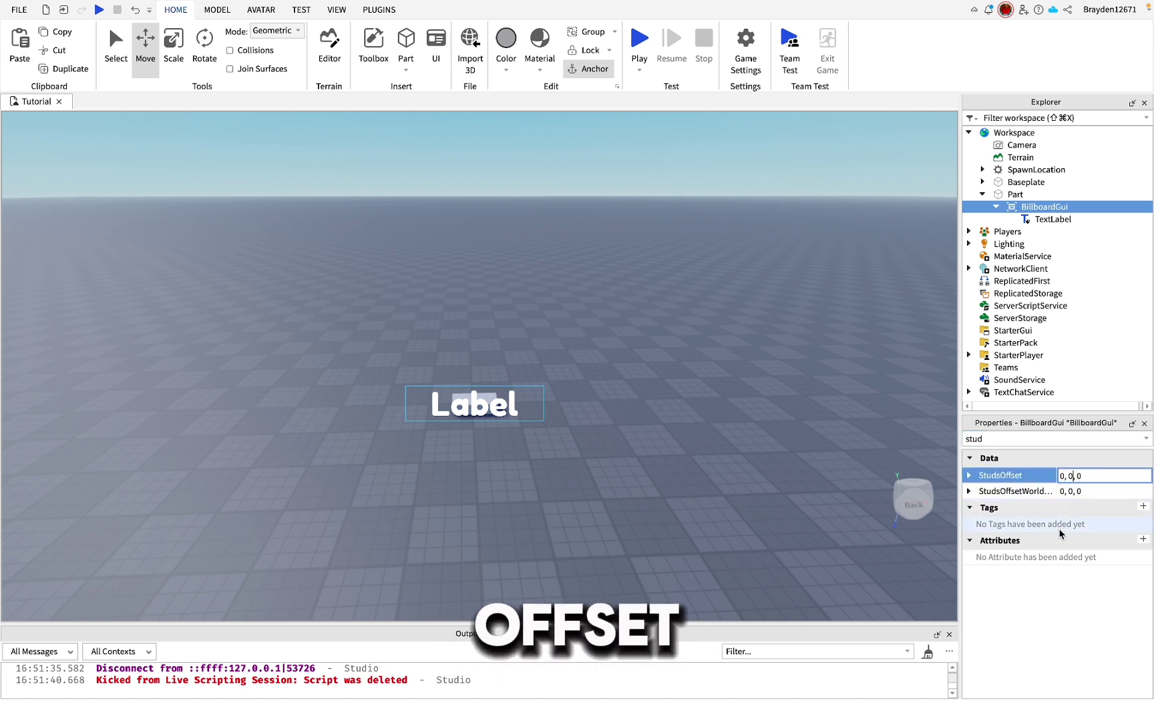
text(1.5)
key(Return)
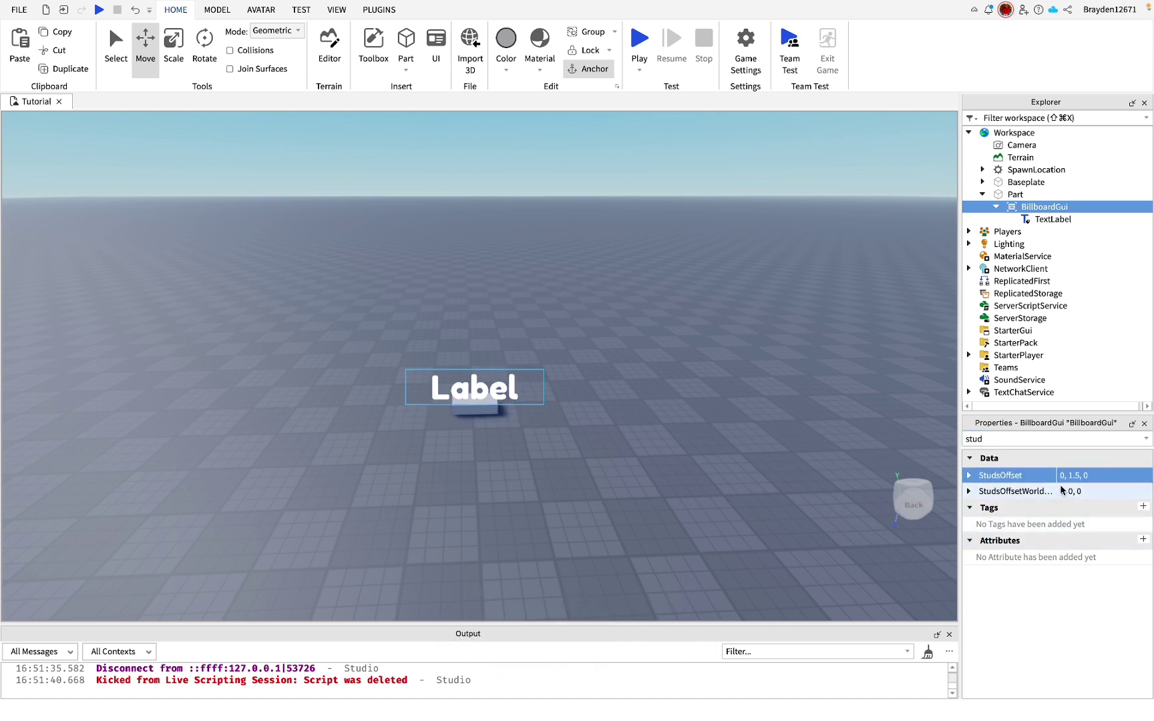
right_drag(766, 430, 767, 432)
key(w)
key(s)
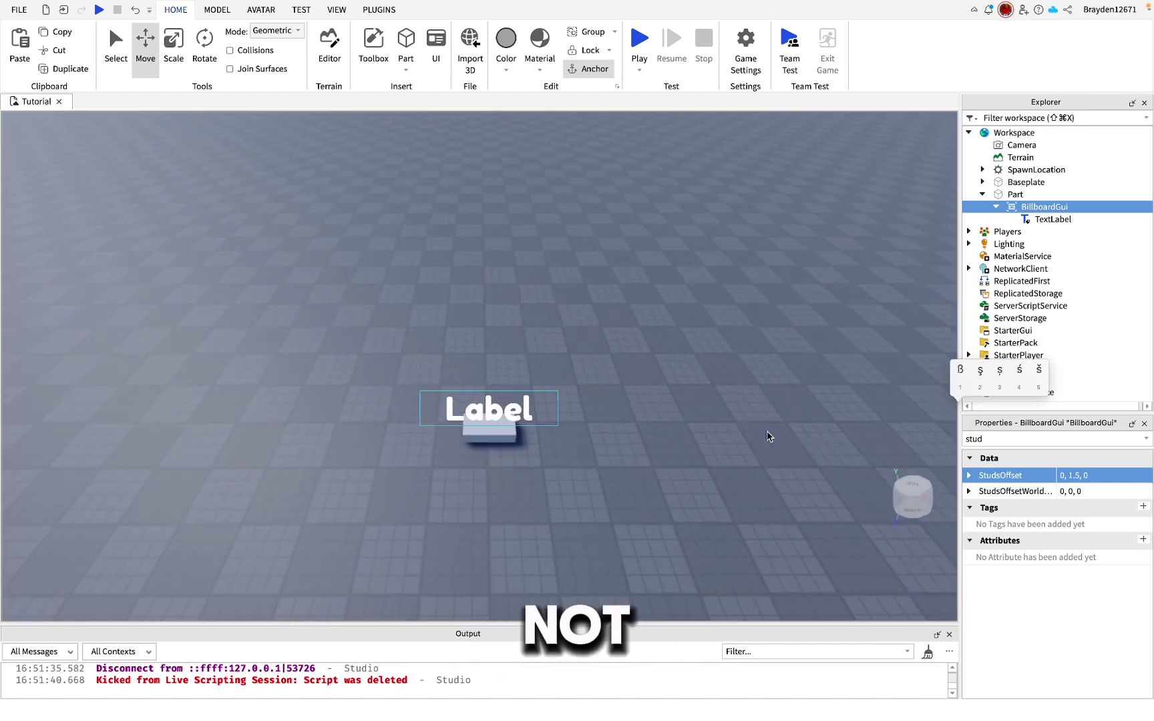
Collapse the BillboardGui and drag it from the Part into ServerStorage
double_click(1025, 208)
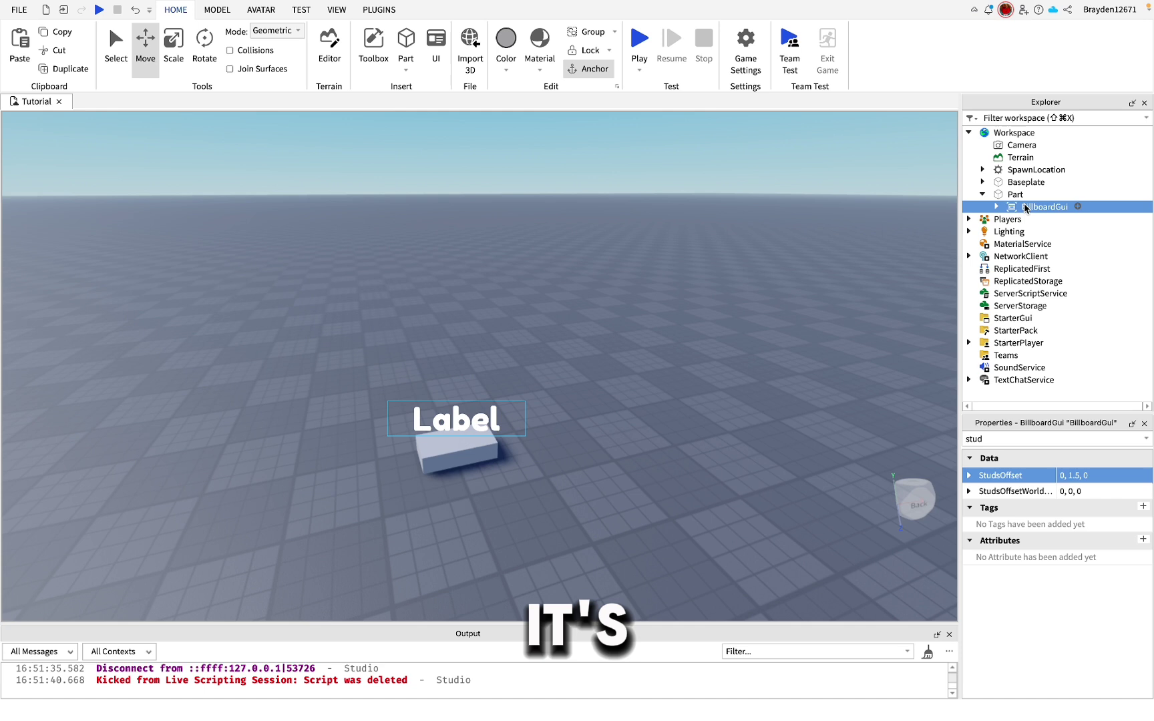
drag(1025, 209, 1008, 309)
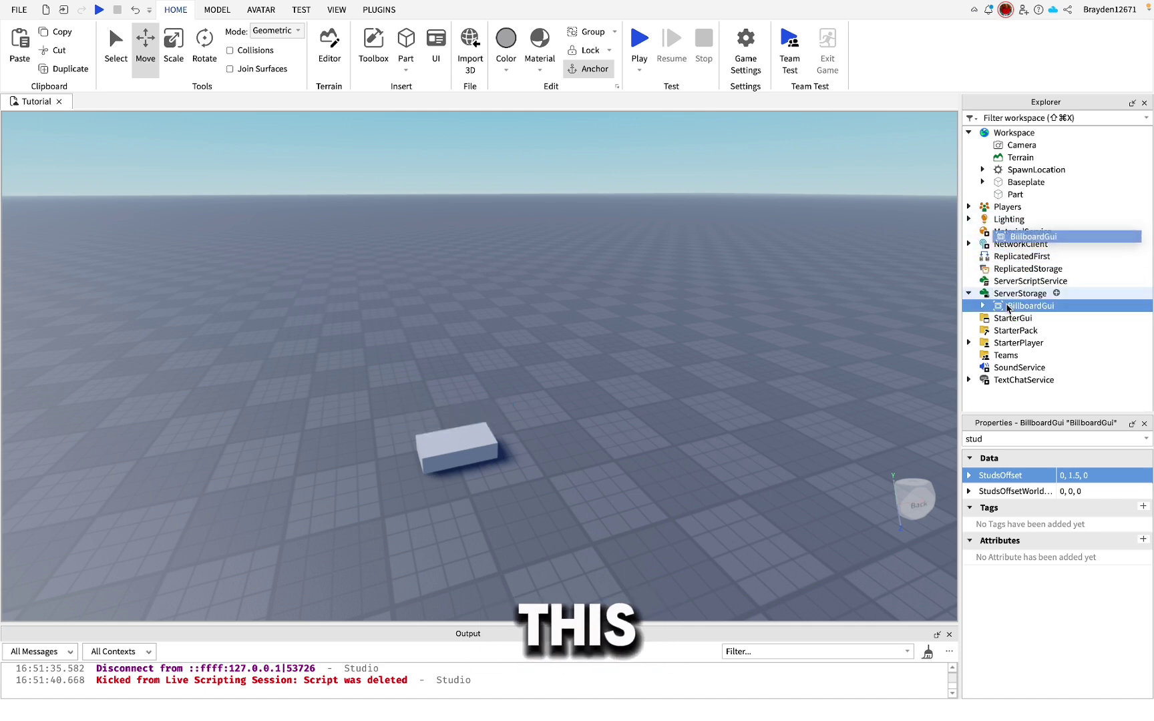
click(1029, 280)
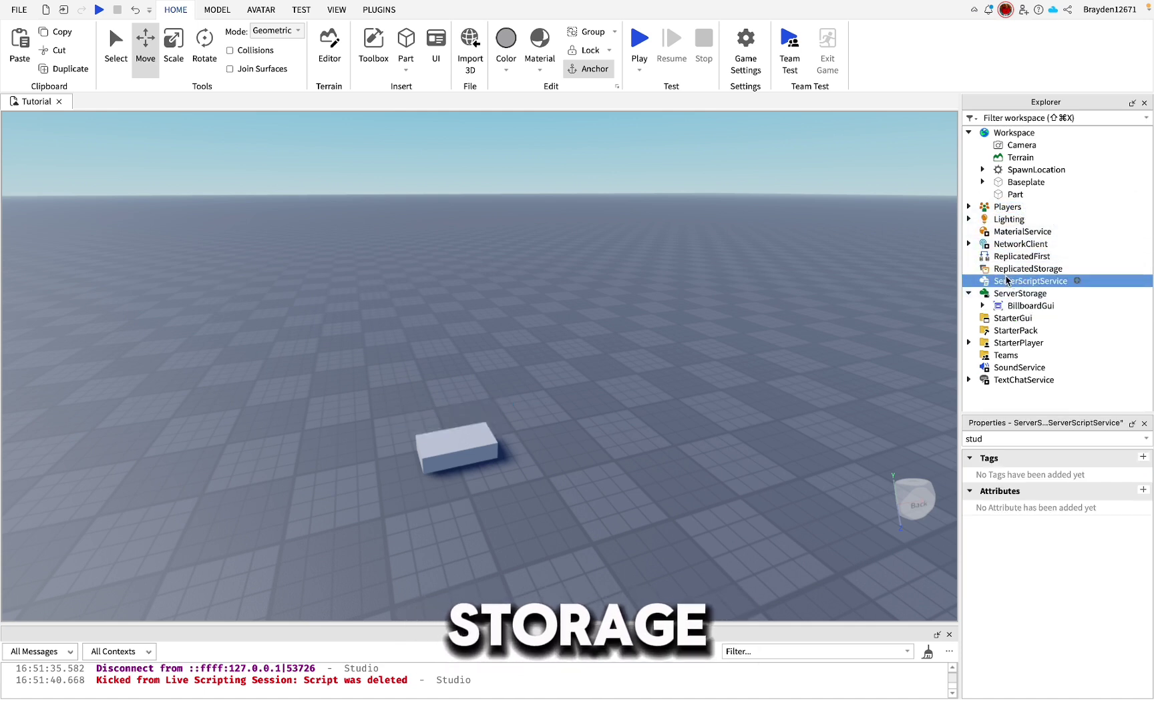
Add a Script to ServerScriptService with the BillboardGui cloning code, then playtest
click(1077, 280)
click(990, 333)
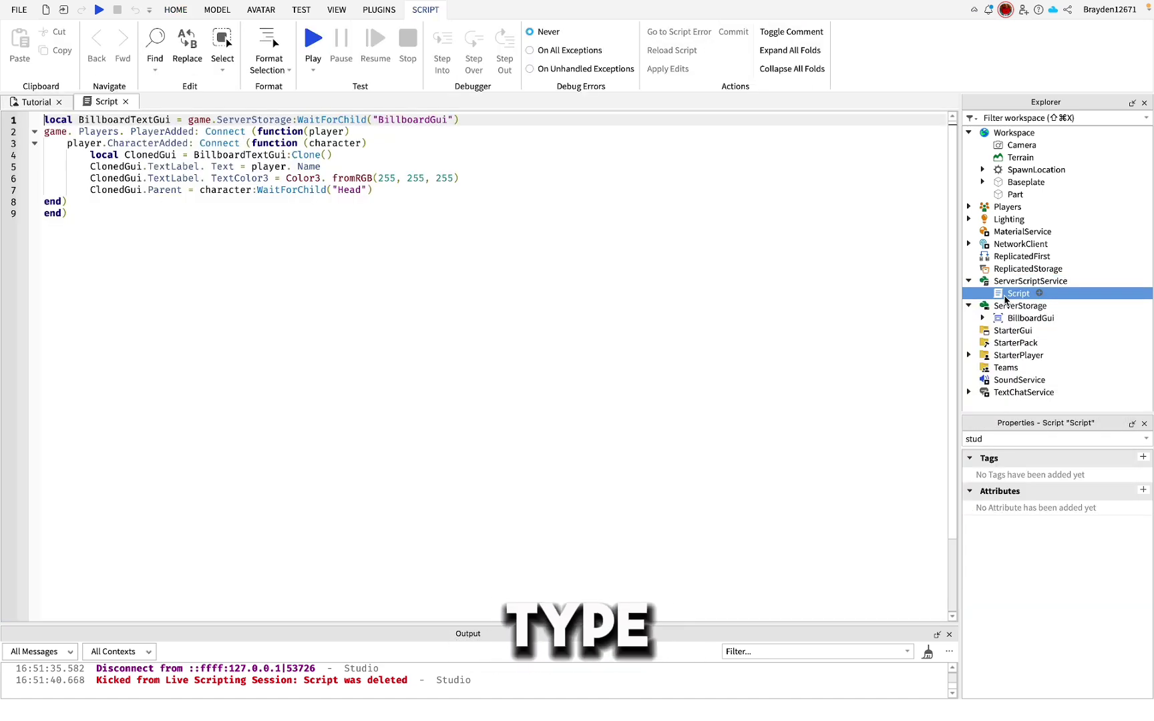
click(390, 408)
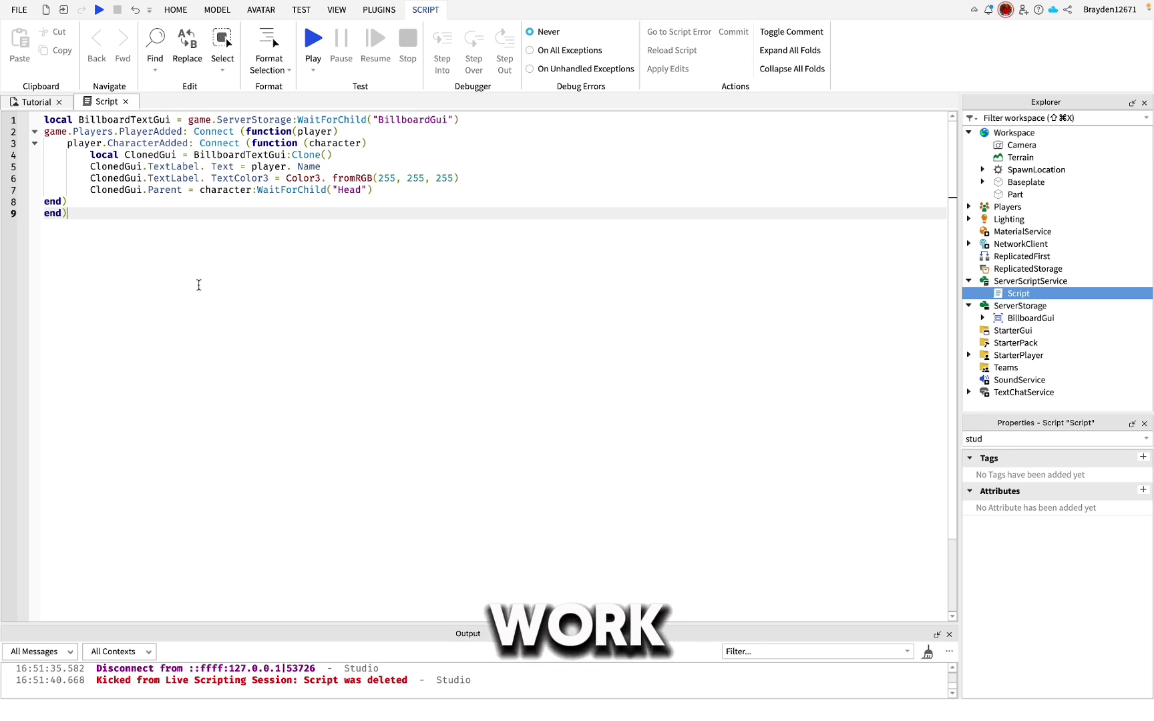
click(314, 41)
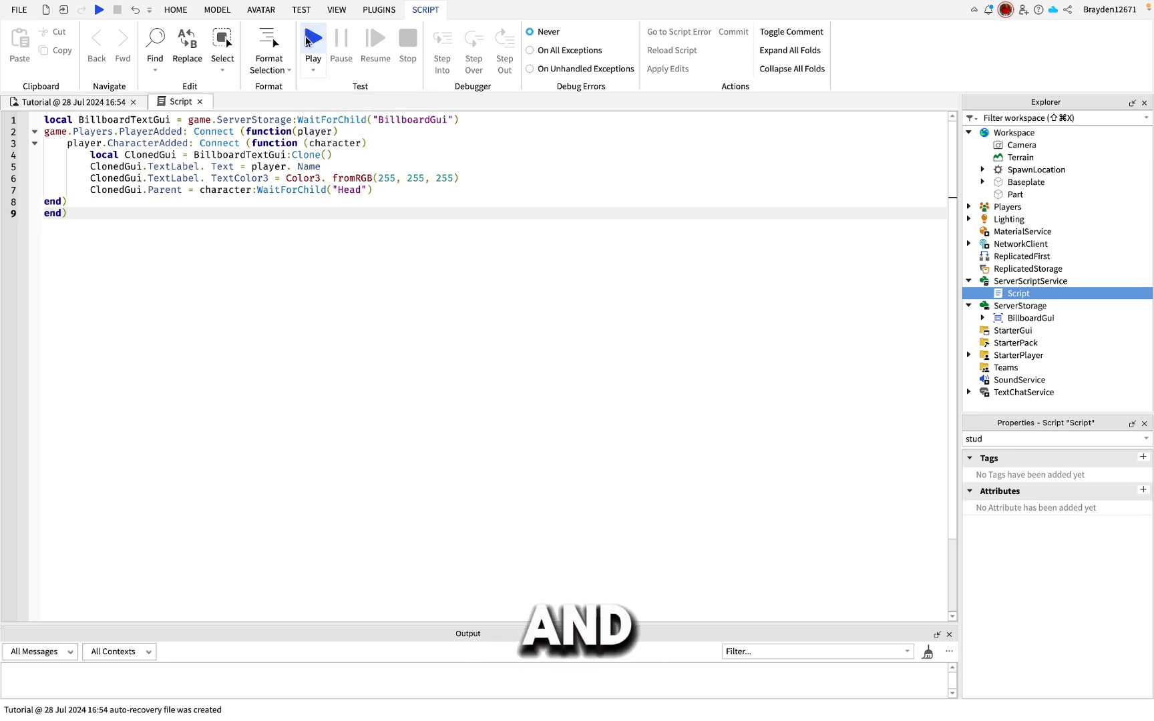
key(s)
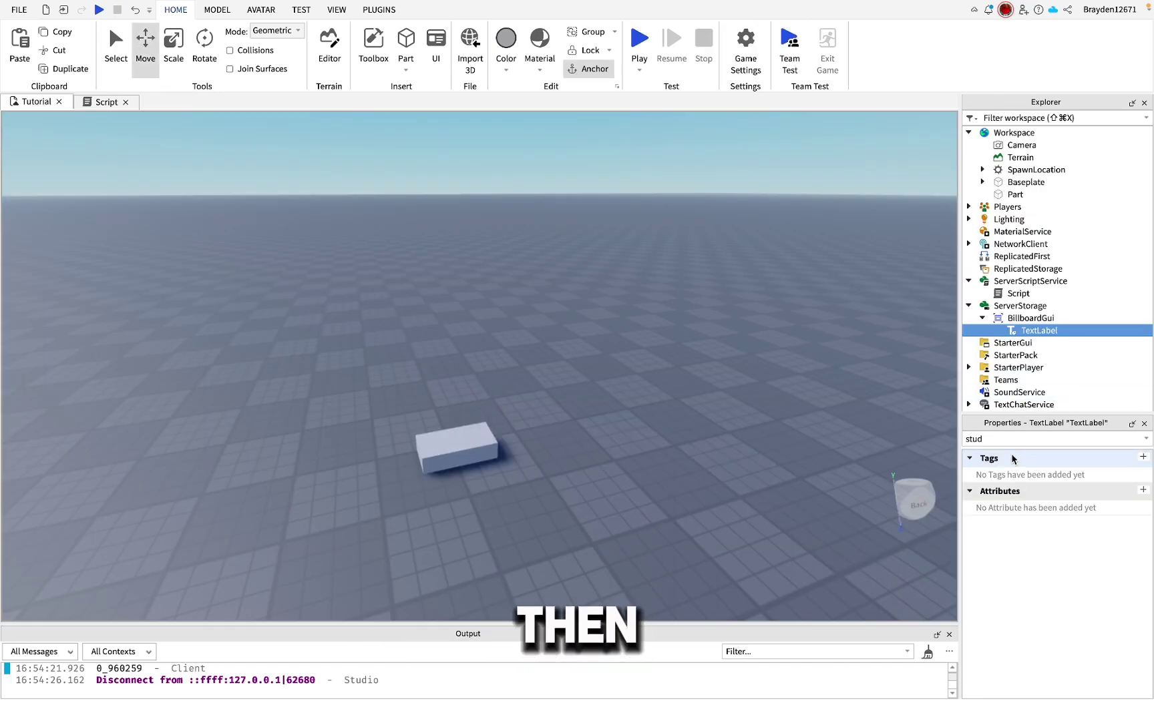
Enable TextScaled on the TextLabel and playtest again
click(999, 437)
key(BackSpace)
key(BackSpace)
key(BackSpace)
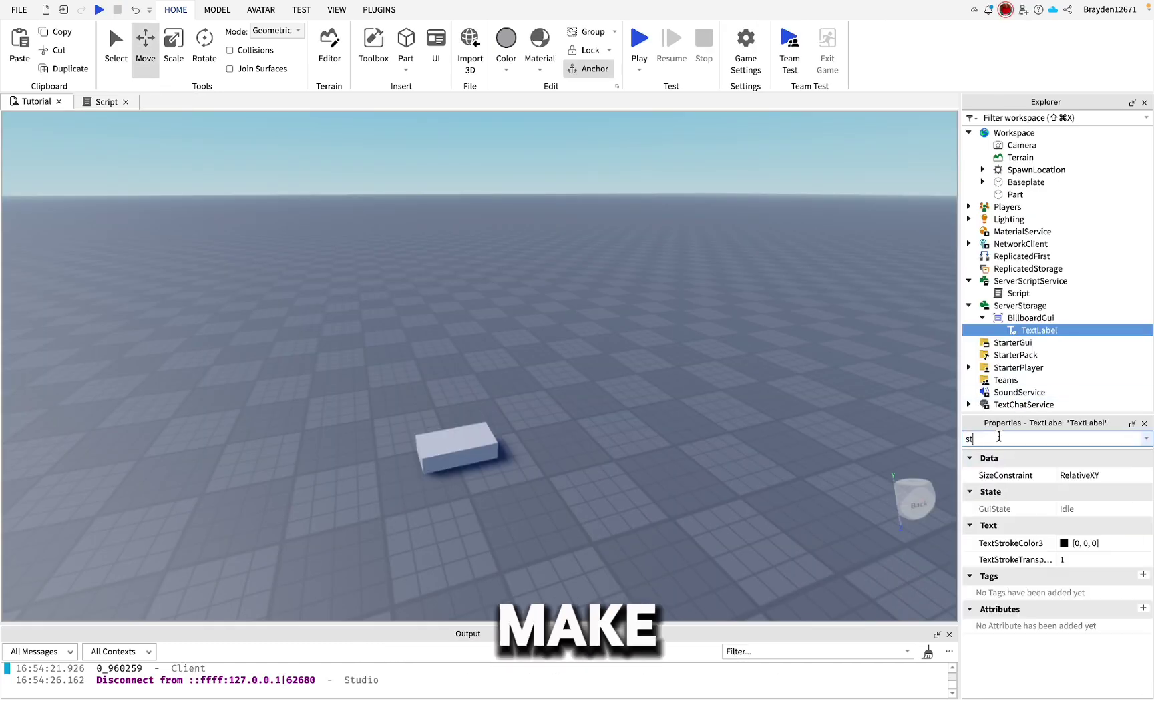
text(cal)
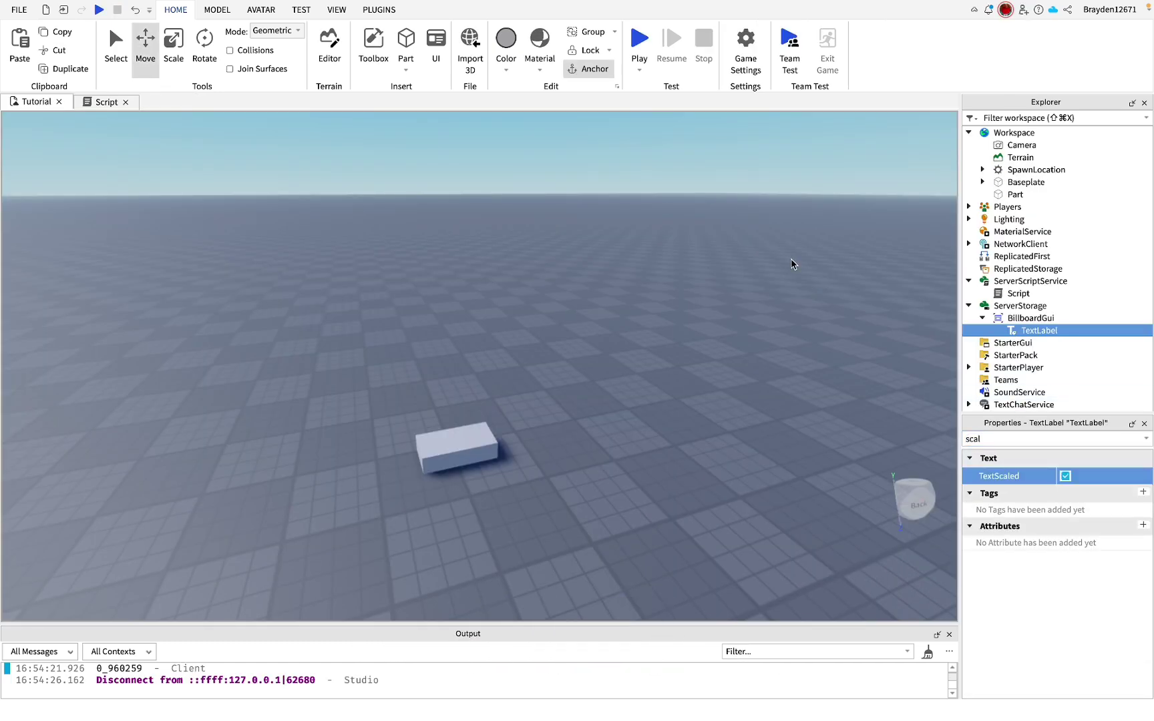
click(637, 36)
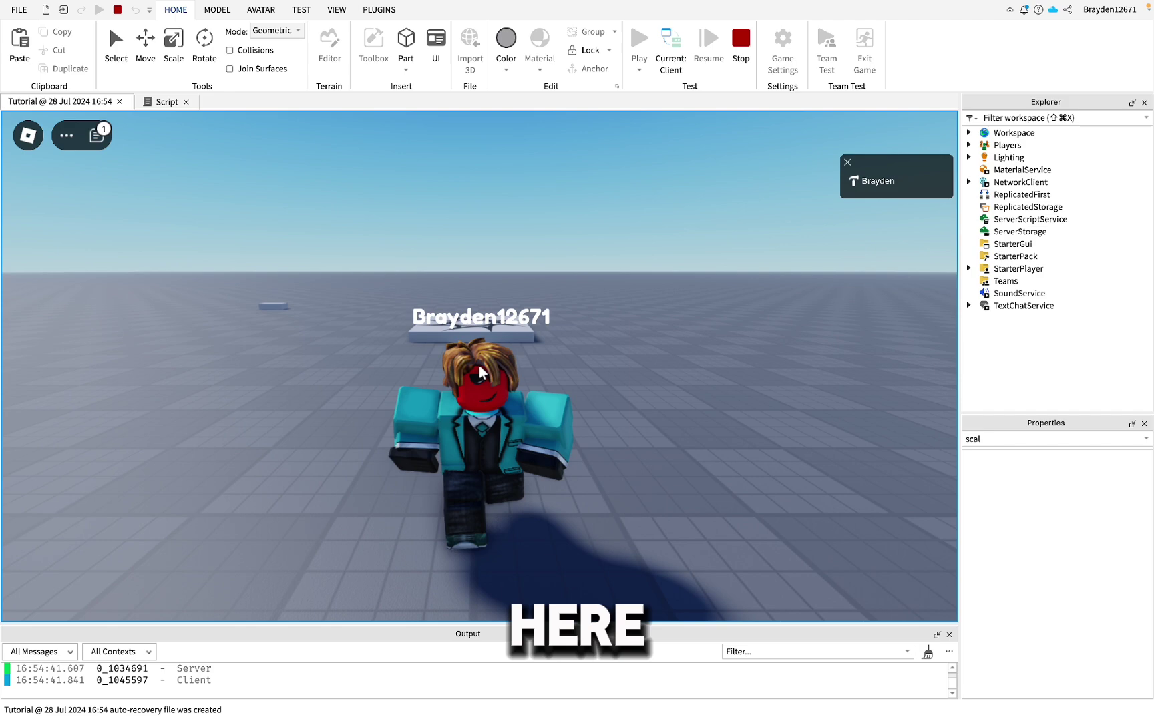
Walk the avatar around to watch the white name tag follow, then stop with Shift+F5
key(s)
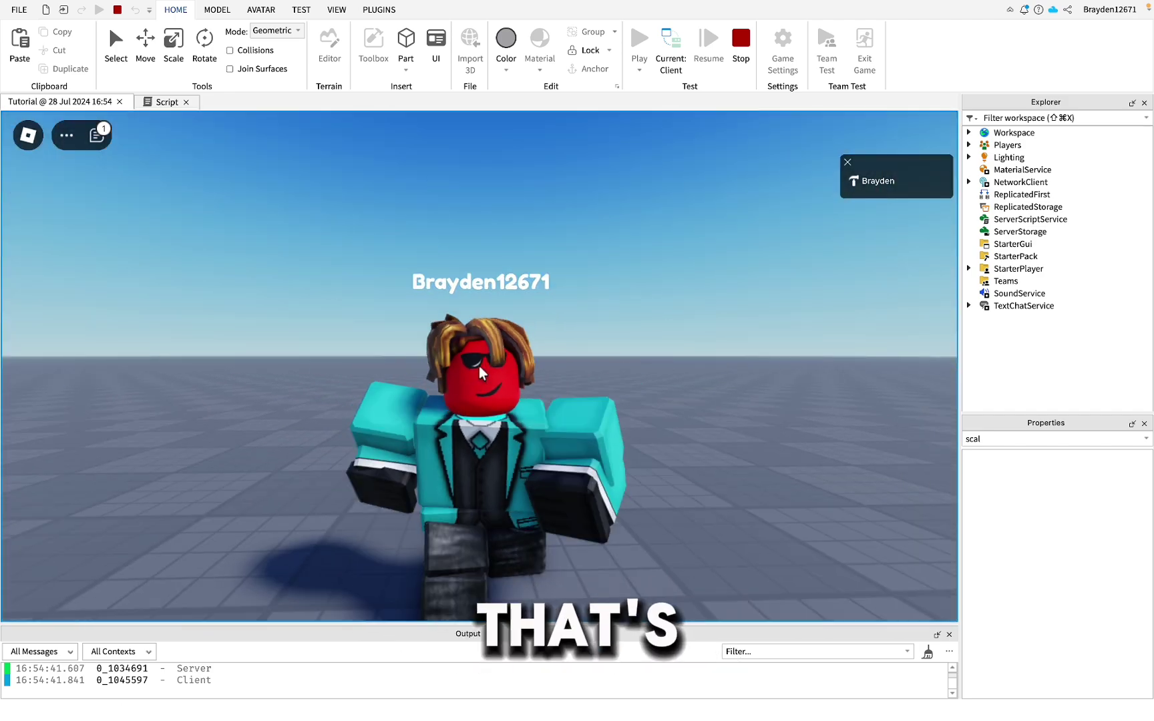
key(w)
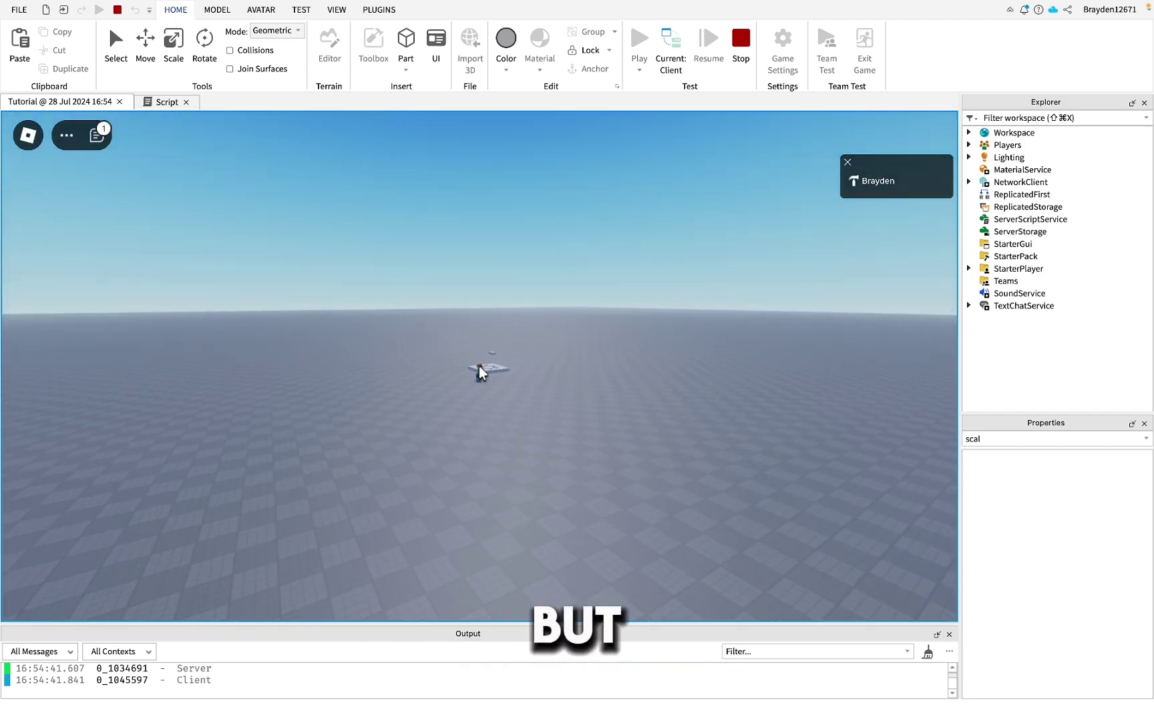
key(s)
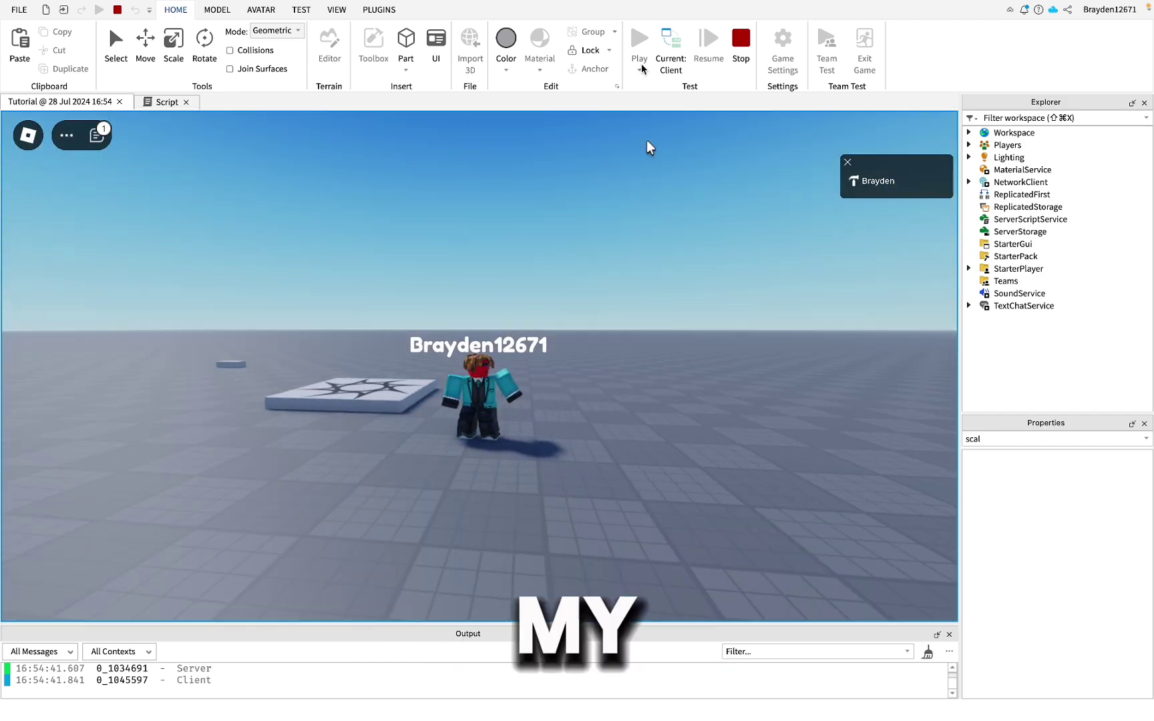
key(shift+F5)
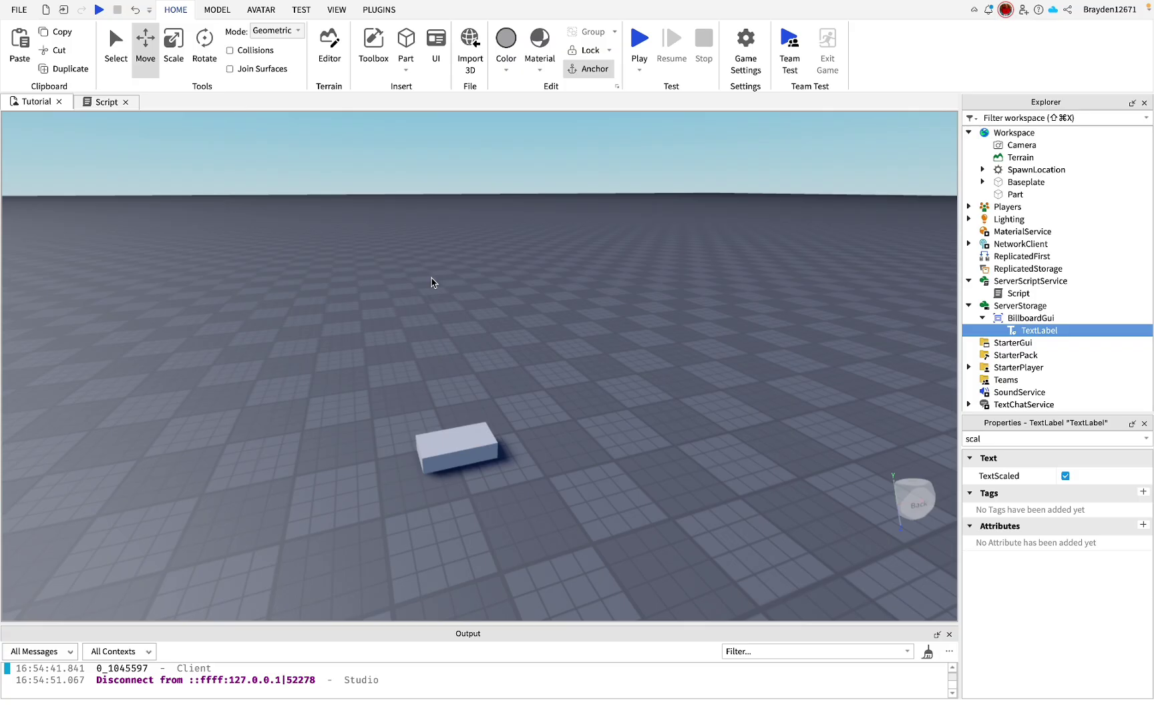